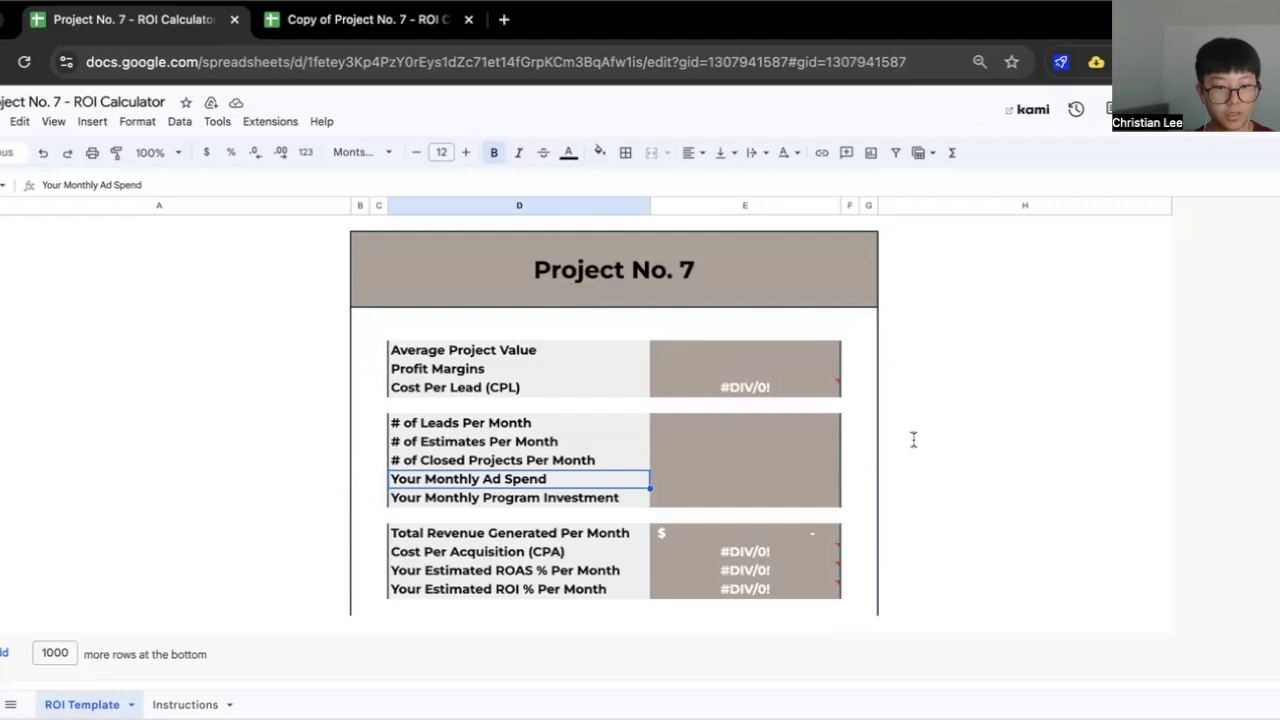
Step: Review the top input rows and set Your Monthly Ad Spend to 1000 in the ROI template
{"action": "left_click", "coordinate": [521, 355]}
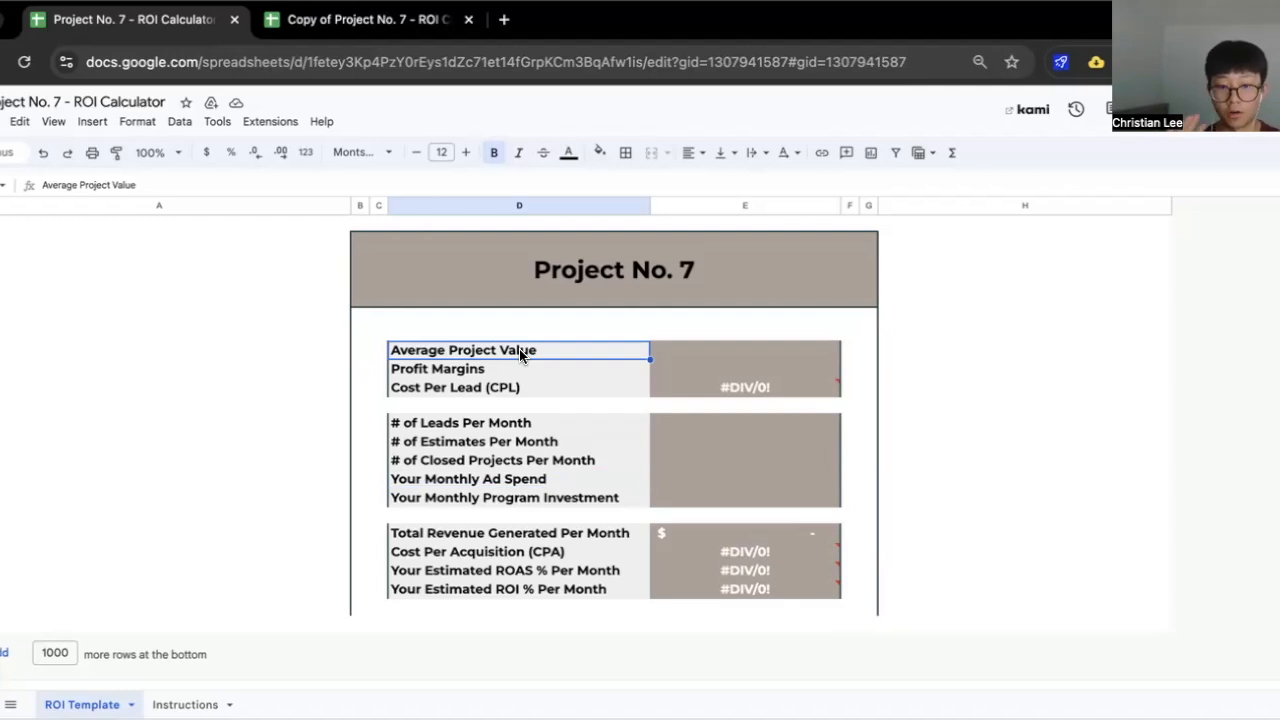
{"action": "left_click", "coordinate": [511, 372]}
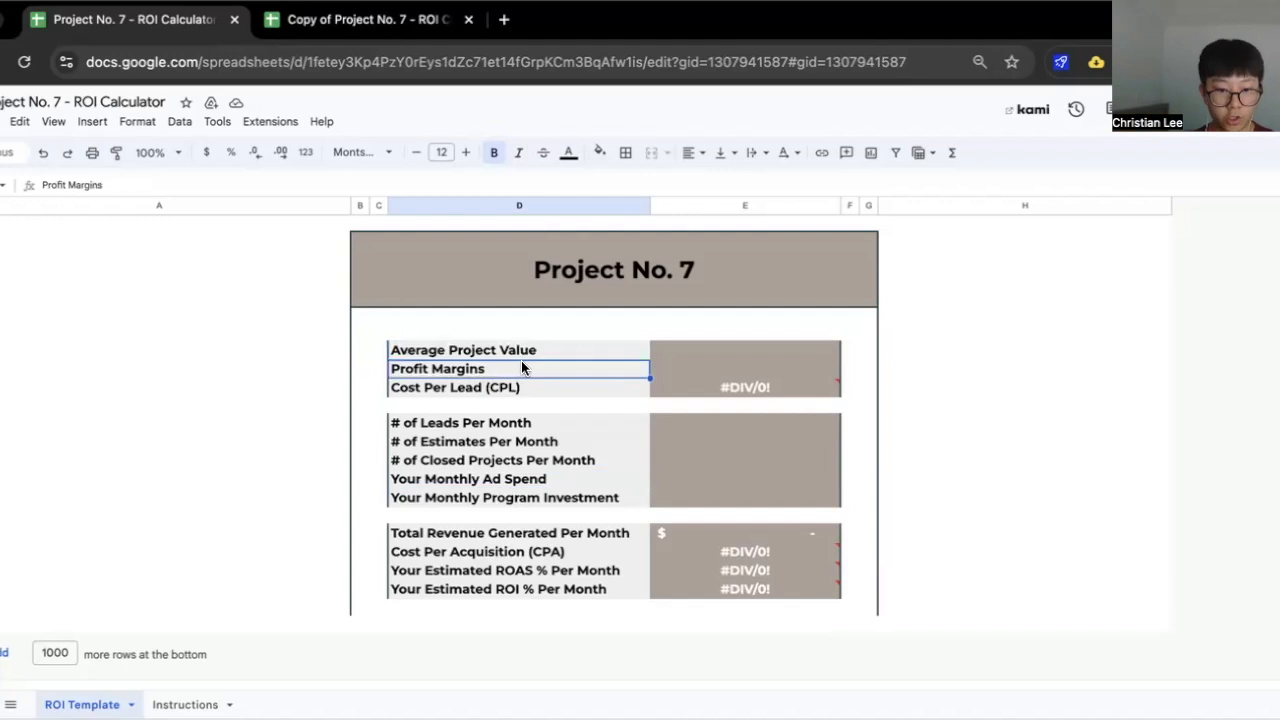
{"action": "left_click", "coordinate": [508, 390]}
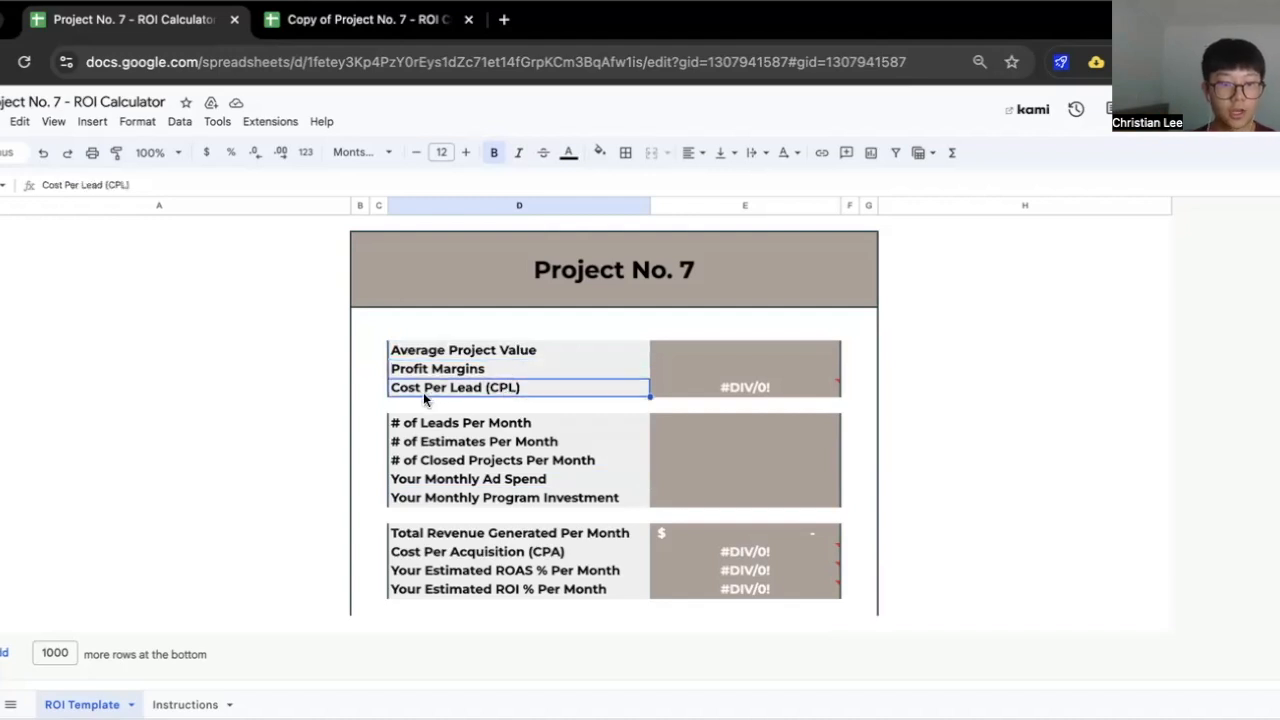
{"action": "left_click", "coordinate": [462, 481]}
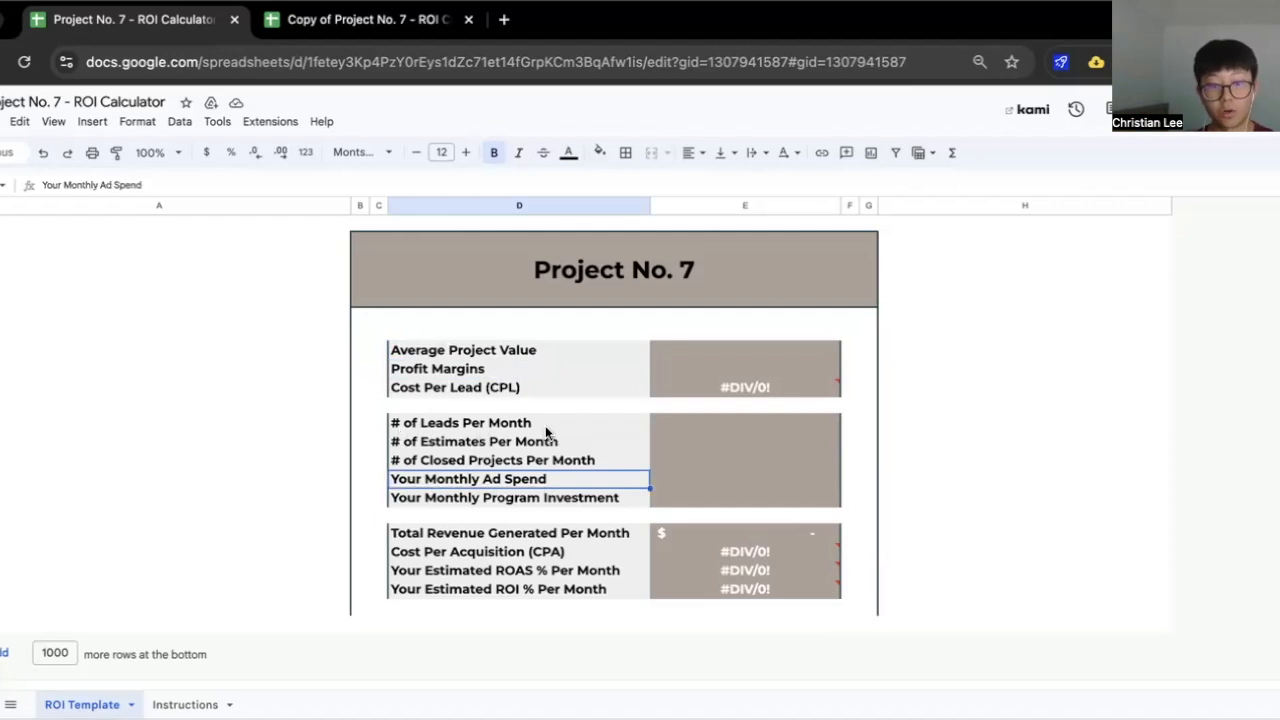
{"action": "left_click", "coordinate": [676, 481]}
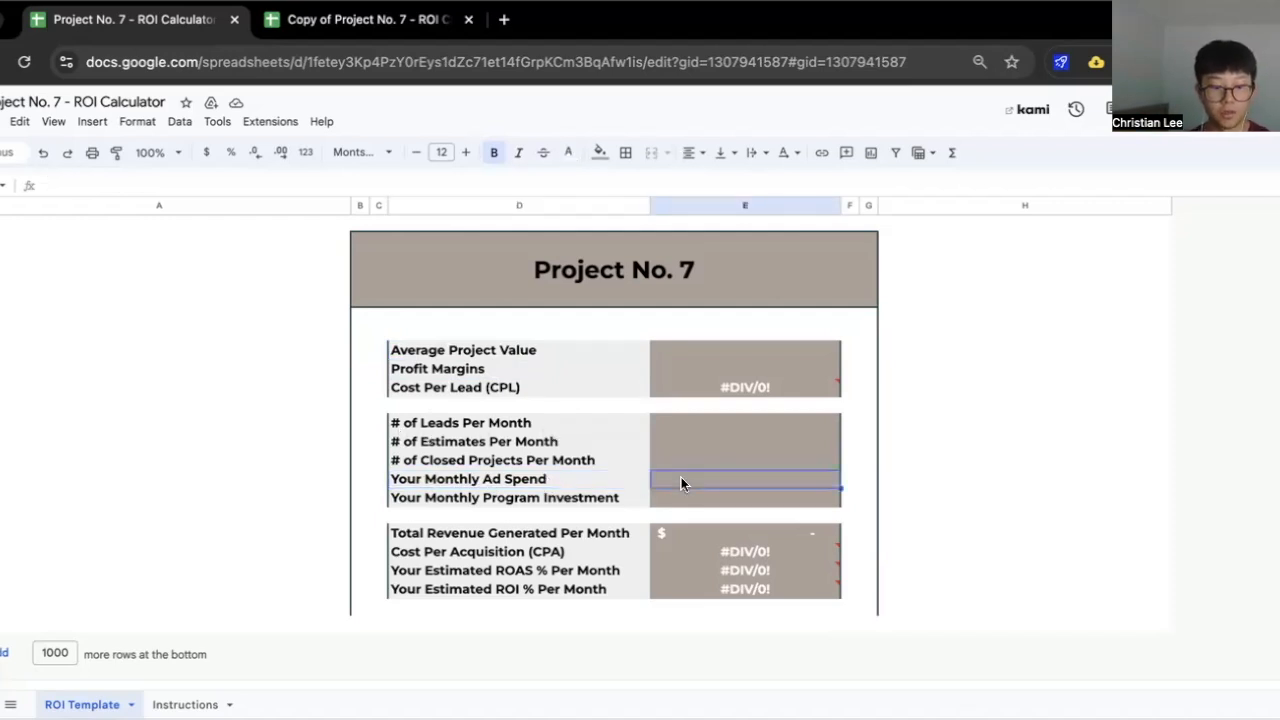
{"action": "type", "text": "1000"}
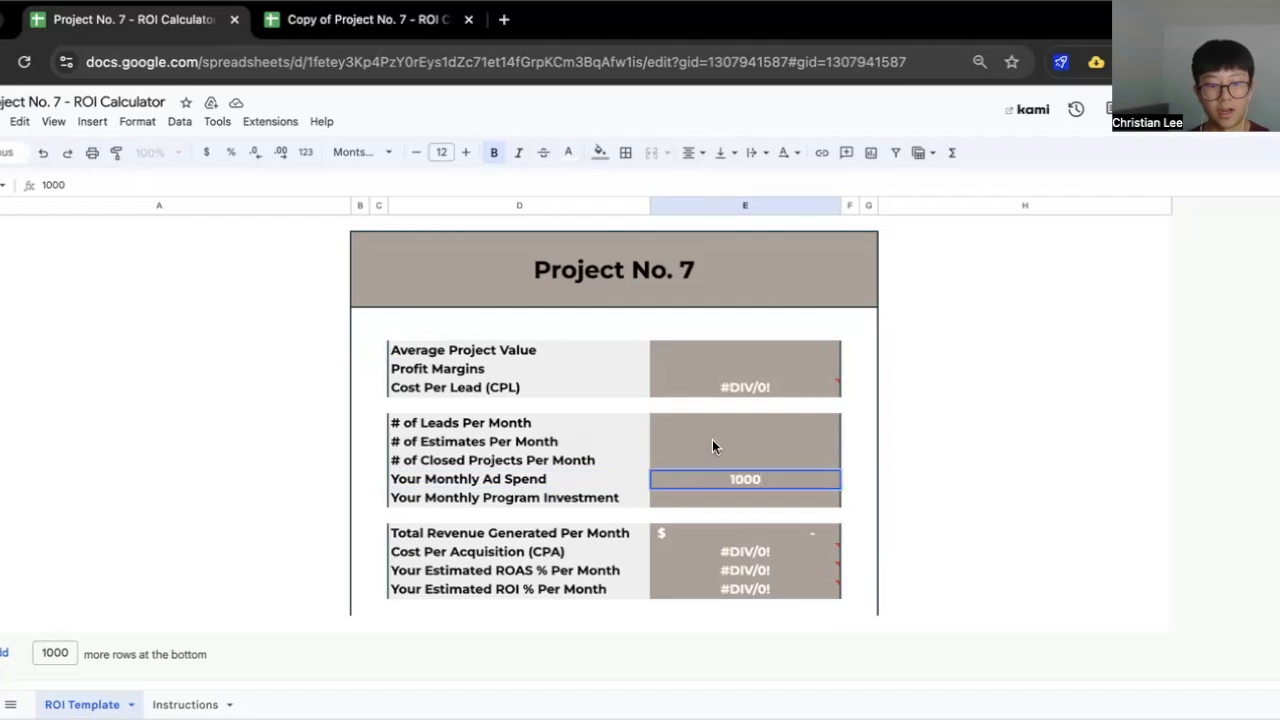
Step: Set # of Leads Per Month to 30 and check the Cost Per Lead formula
{"action": "left_click", "coordinate": [730, 432]}
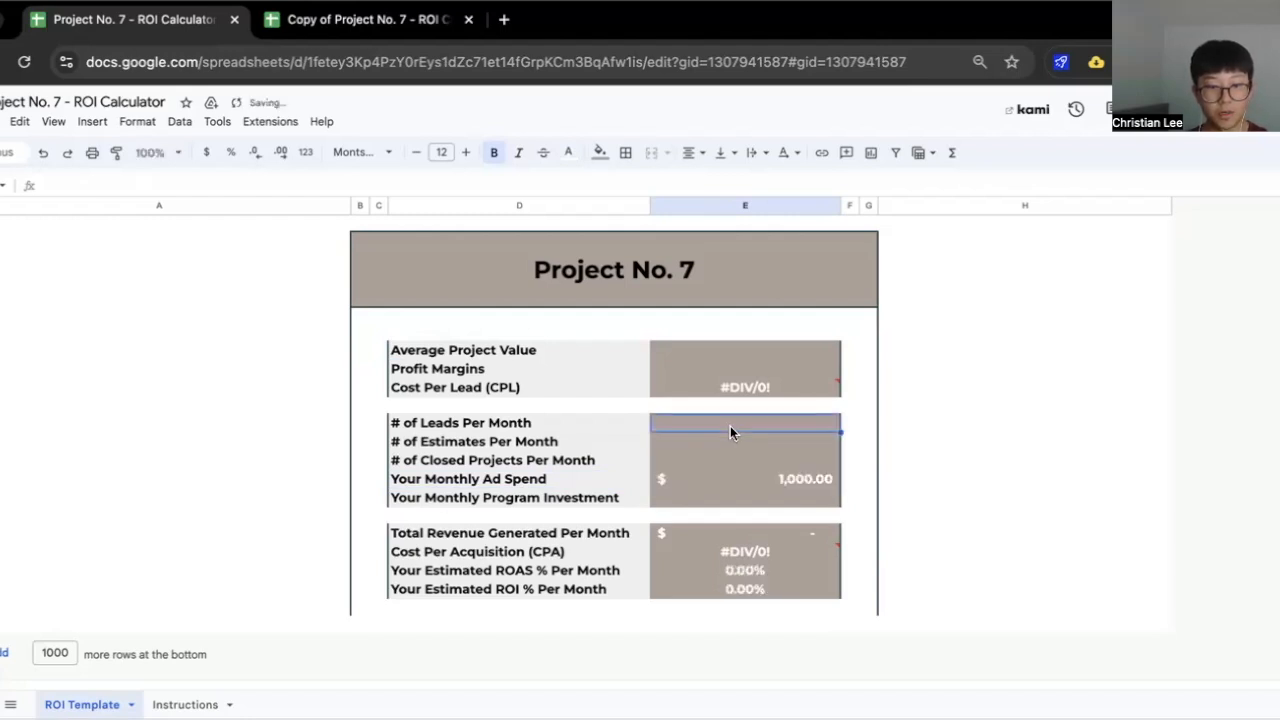
{"action": "type", "text": "30"}
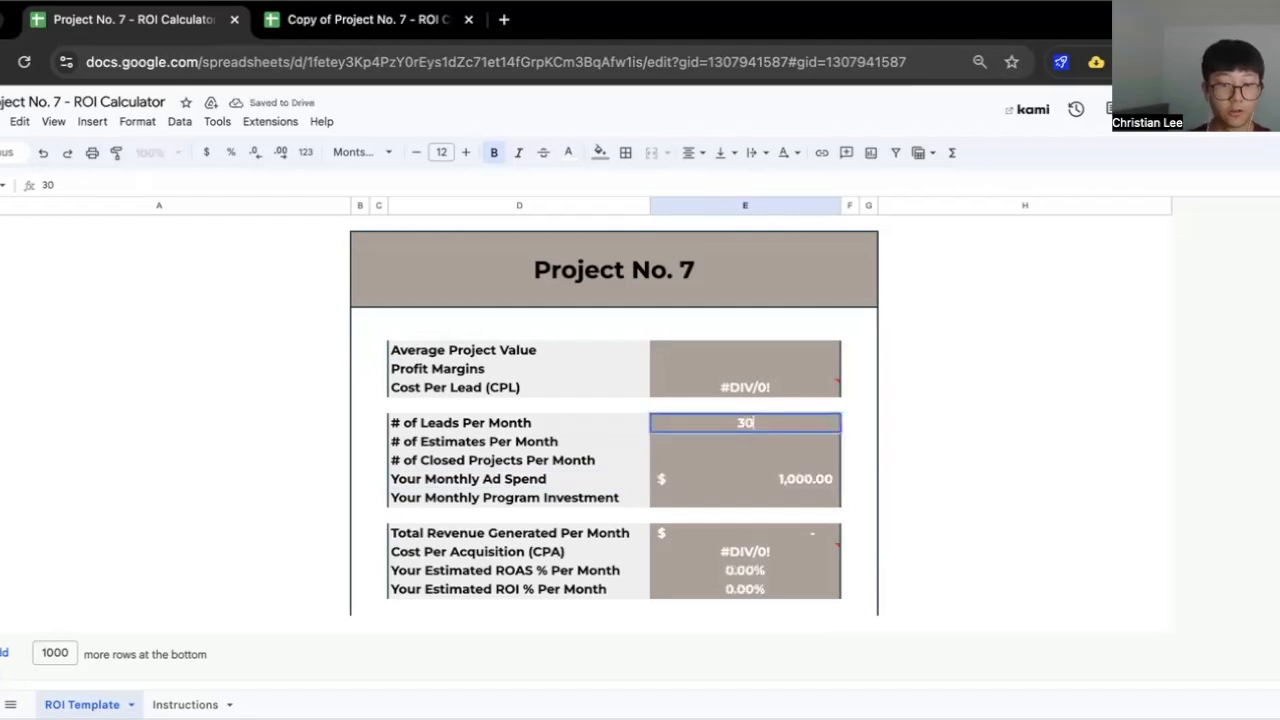
{"action": "left_click", "coordinate": [891, 392]}
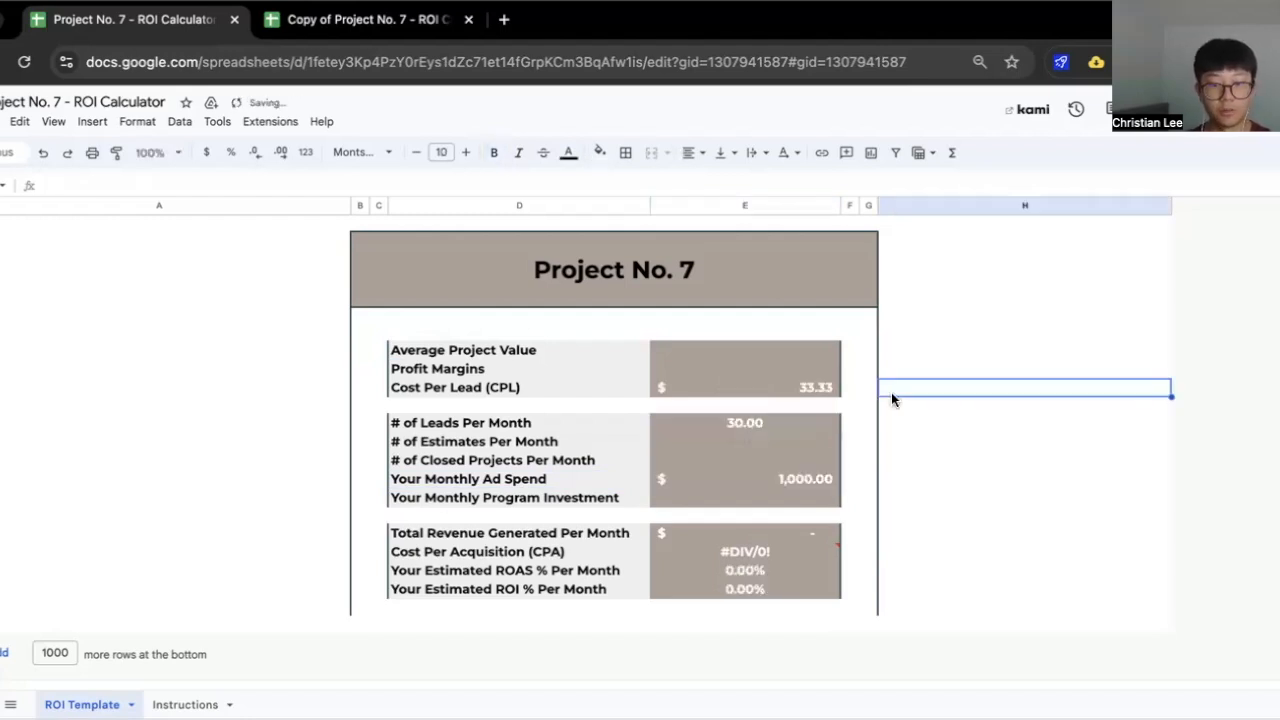
{"action": "left_click", "coordinate": [809, 393]}
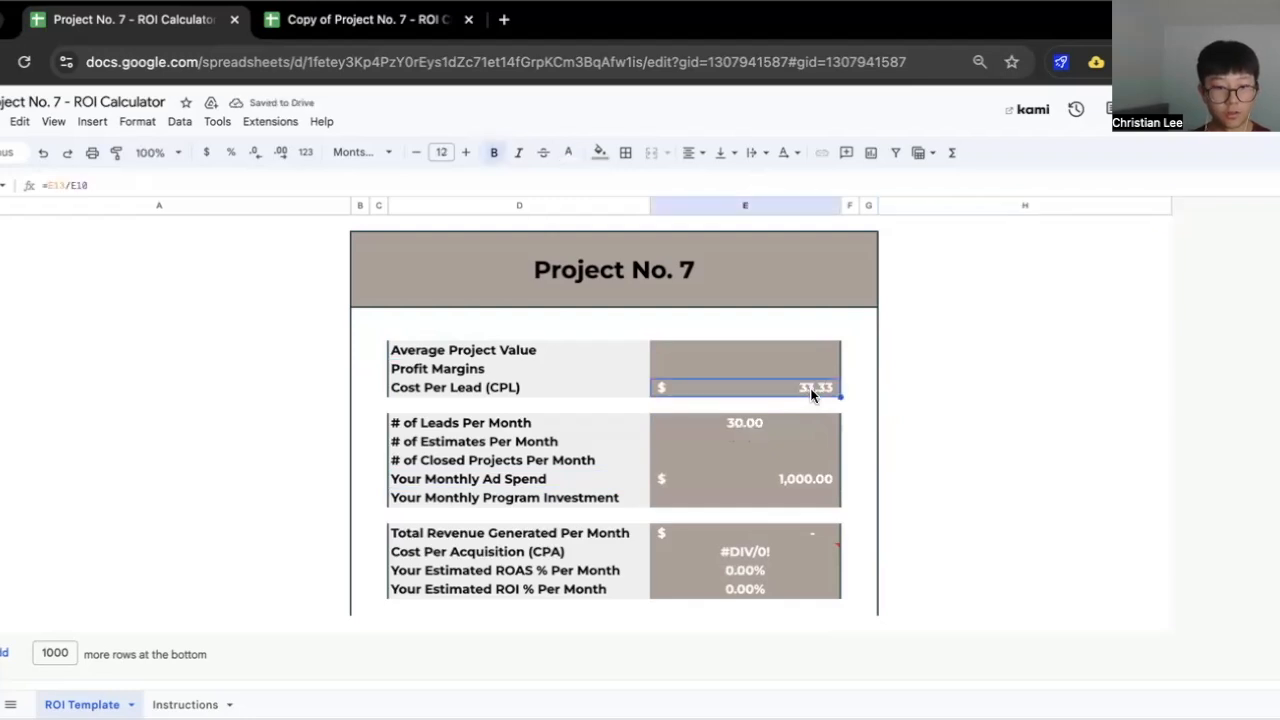
Step: Examine the remaining input rows and the result rows, from # of Estimates Per Month to Your Estimated ROI % Per Month
{"action": "left_click", "coordinate": [488, 447]}
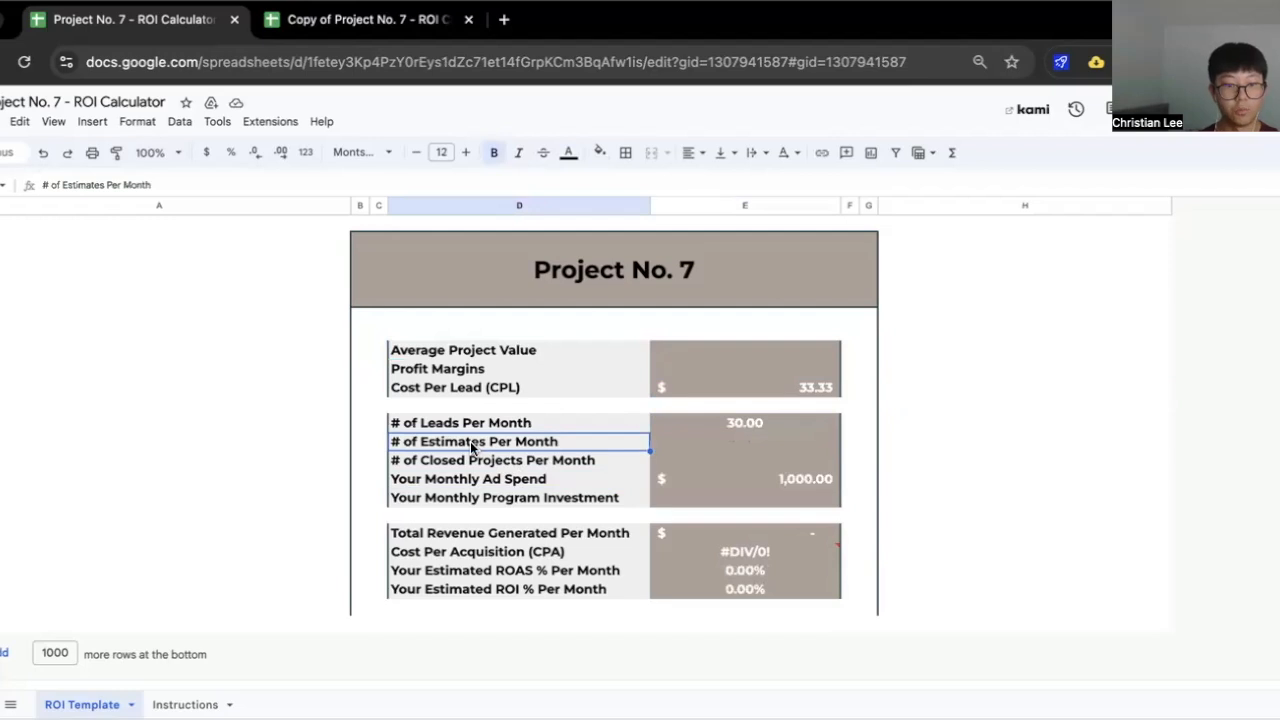
{"action": "left_click", "coordinate": [446, 466]}
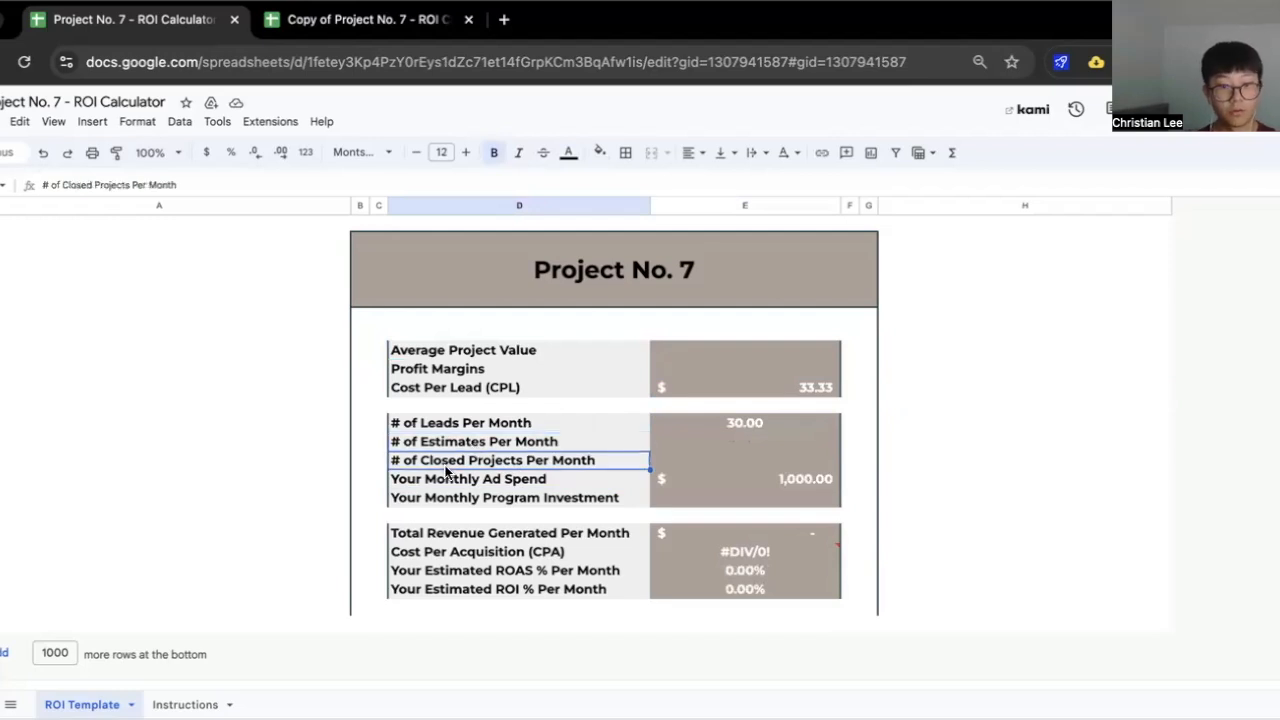
{"action": "left_click", "coordinate": [453, 502]}
{"action": "double_click", "coordinate": [453, 500]}
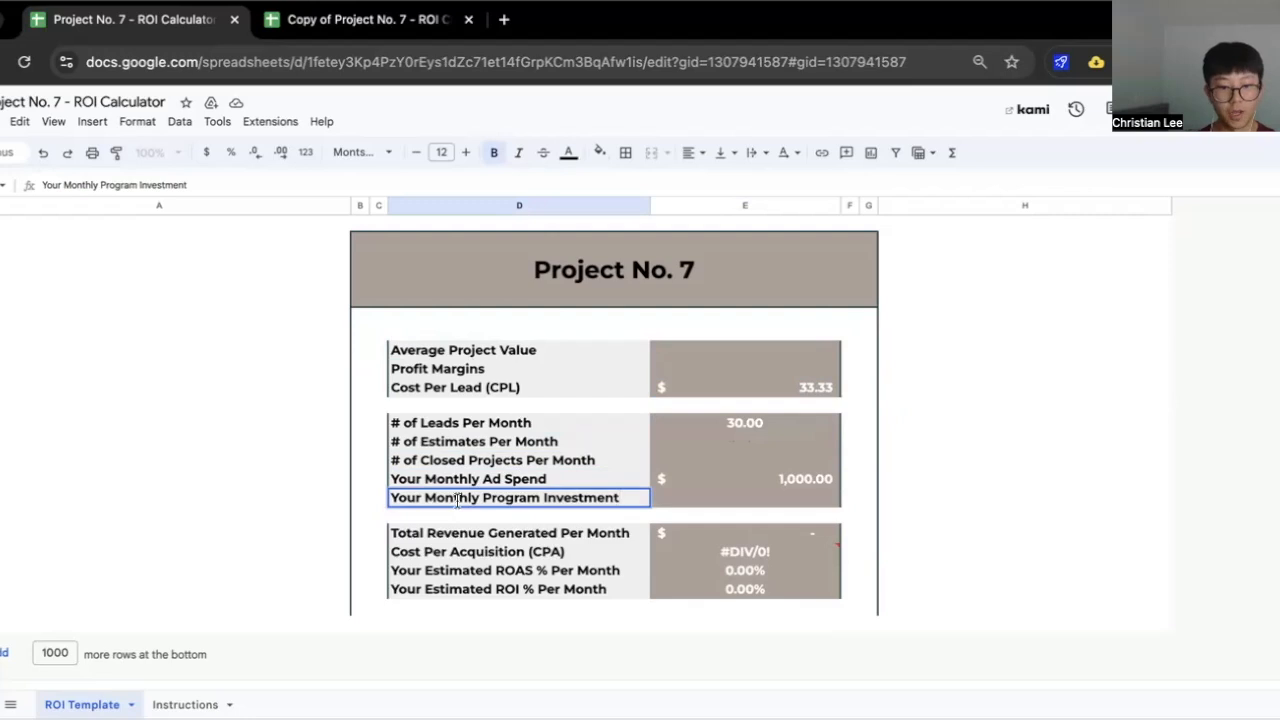
{"action": "left_click", "coordinate": [712, 500]}
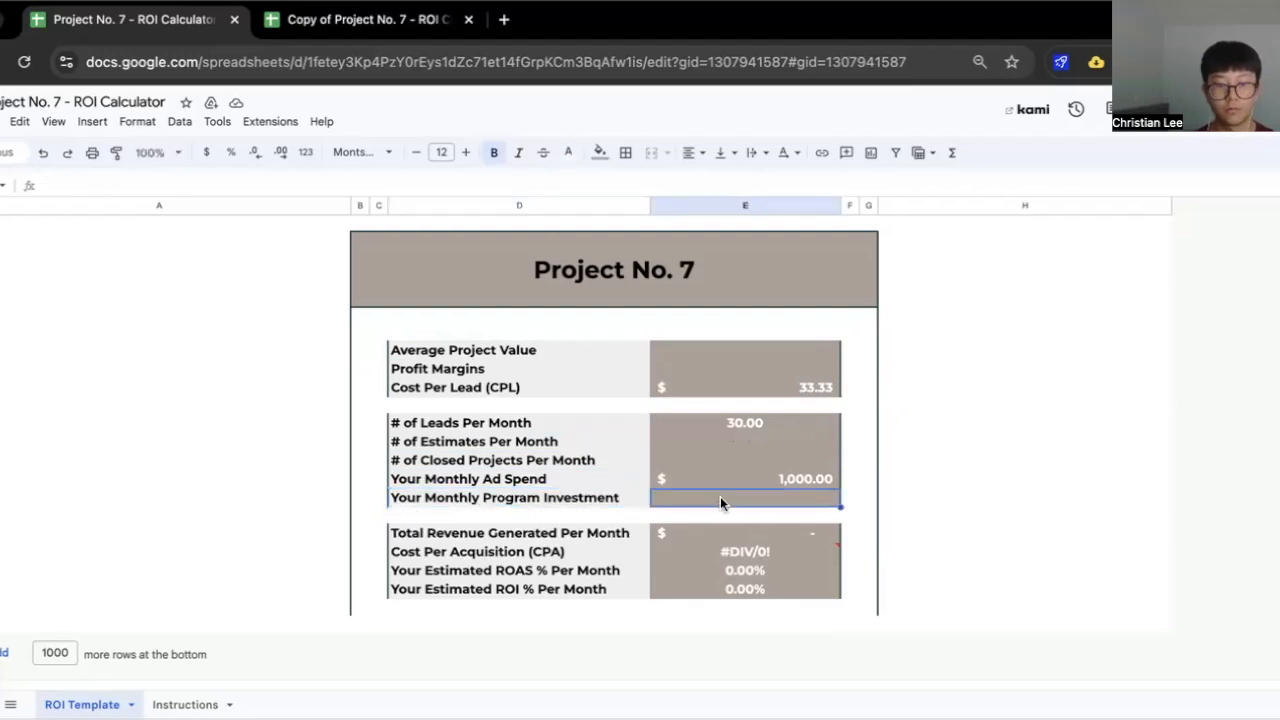
{"action": "left_click", "coordinate": [551, 502]}
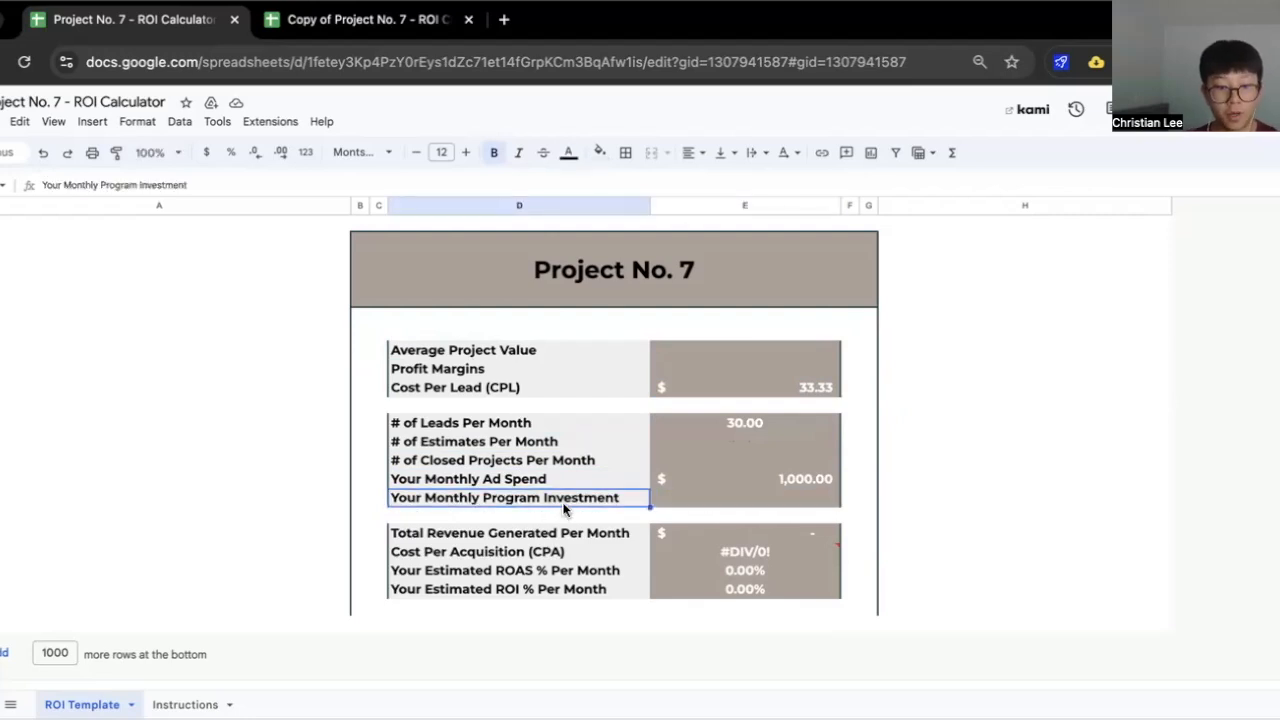
{"action": "left_click_drag", "start_coordinate": [630, 500], "coordinate": [573, 350]}
{"action": "left_click", "coordinate": [573, 352]}
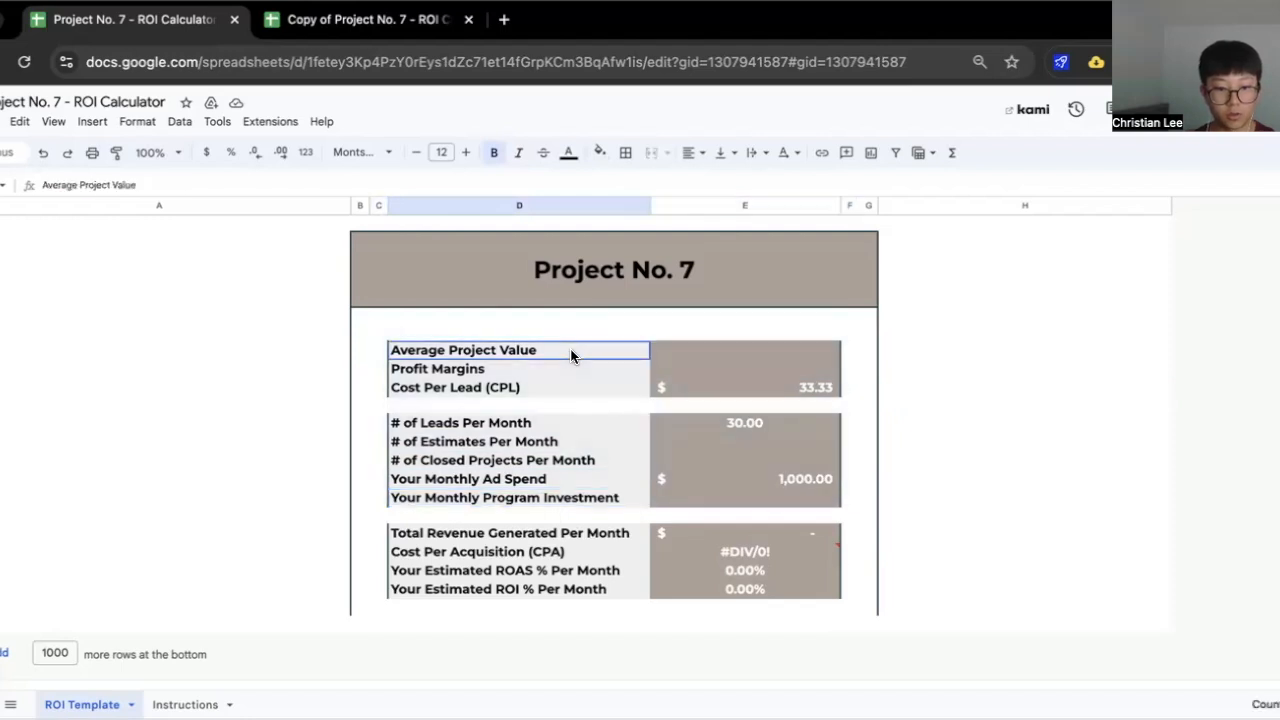
{"action": "left_click", "coordinate": [416, 537]}
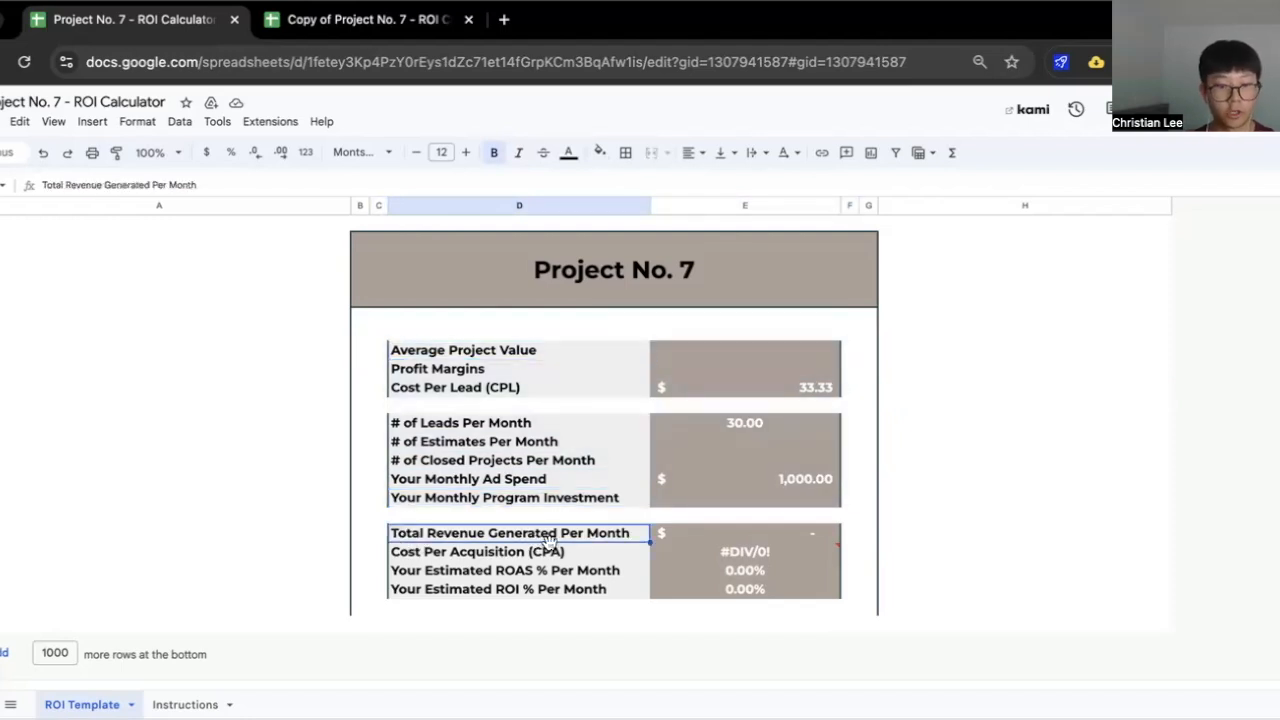
{"action": "left_click", "coordinate": [409, 560]}
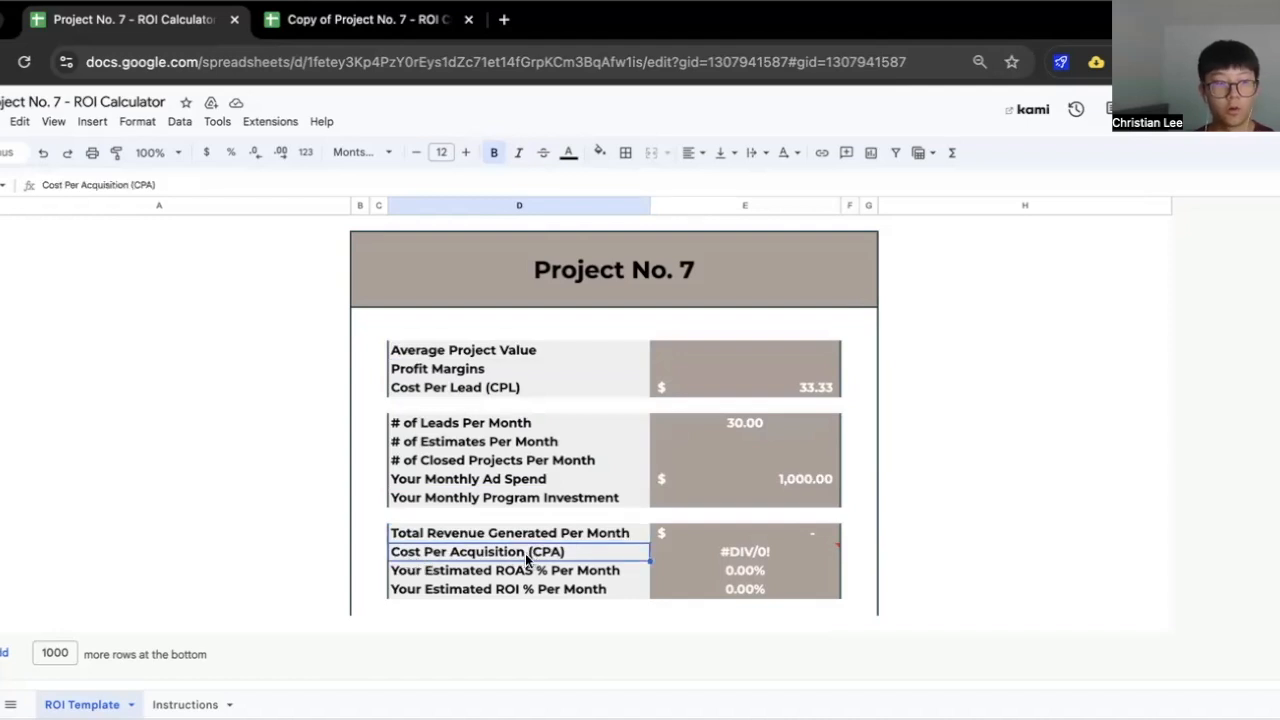
{"action": "left_click", "coordinate": [442, 572]}
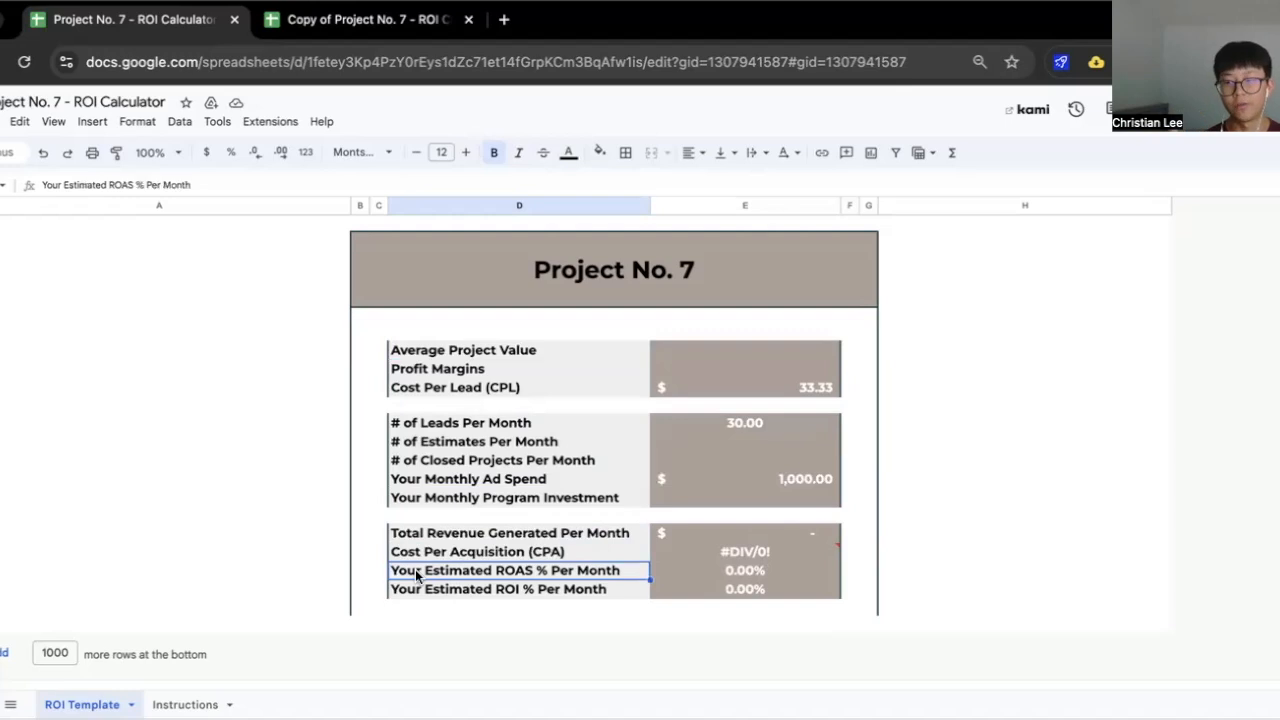
{"action": "left_click", "coordinate": [489, 589]}
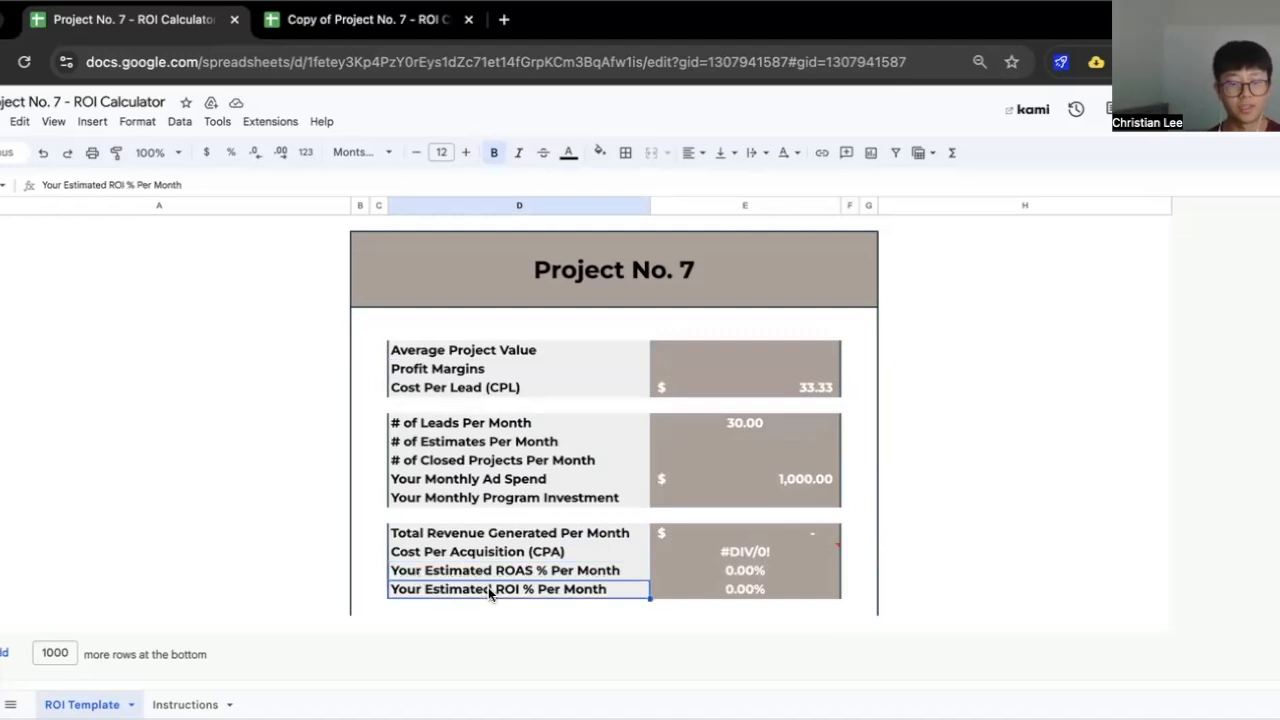
Step: Switch to the filled-in copy of the calculator and examine its total revenue, CPA, estimated ROAS and estimated ROI rows
{"action": "key", "text": "ctrl+Tab"}
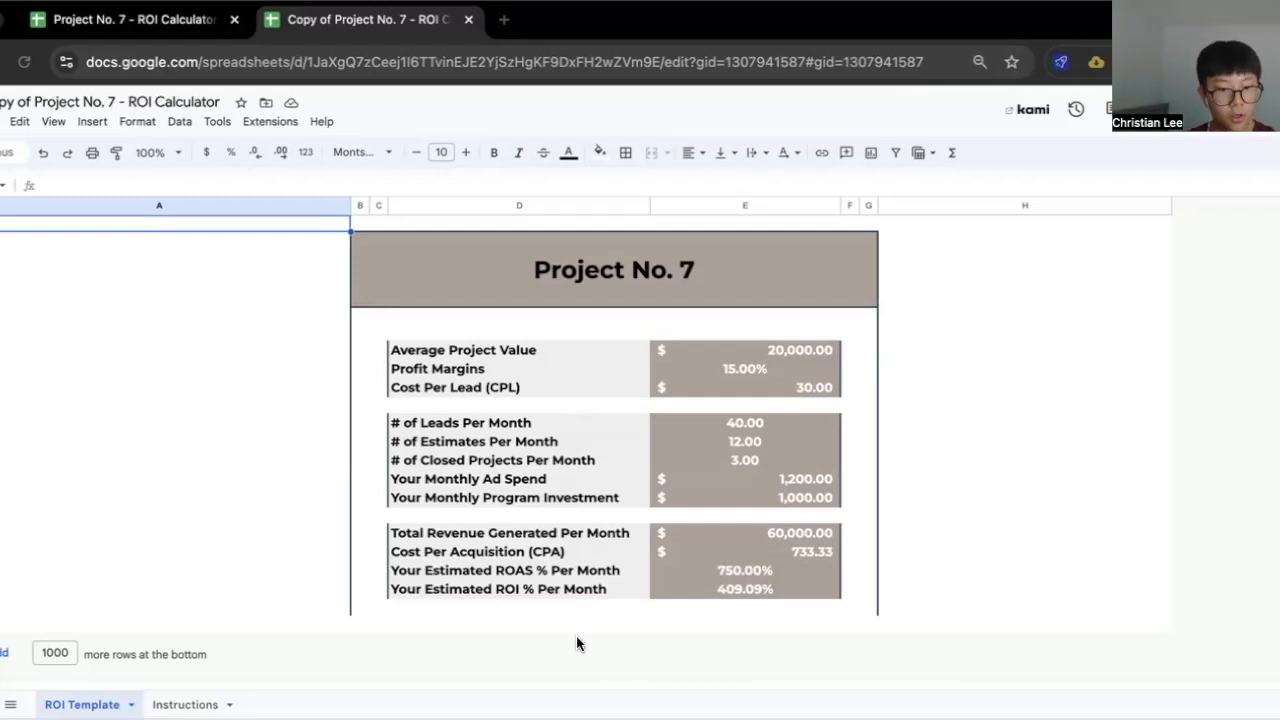
{"action": "left_click_drag", "start_coordinate": [505, 533], "coordinate": [484, 591]}
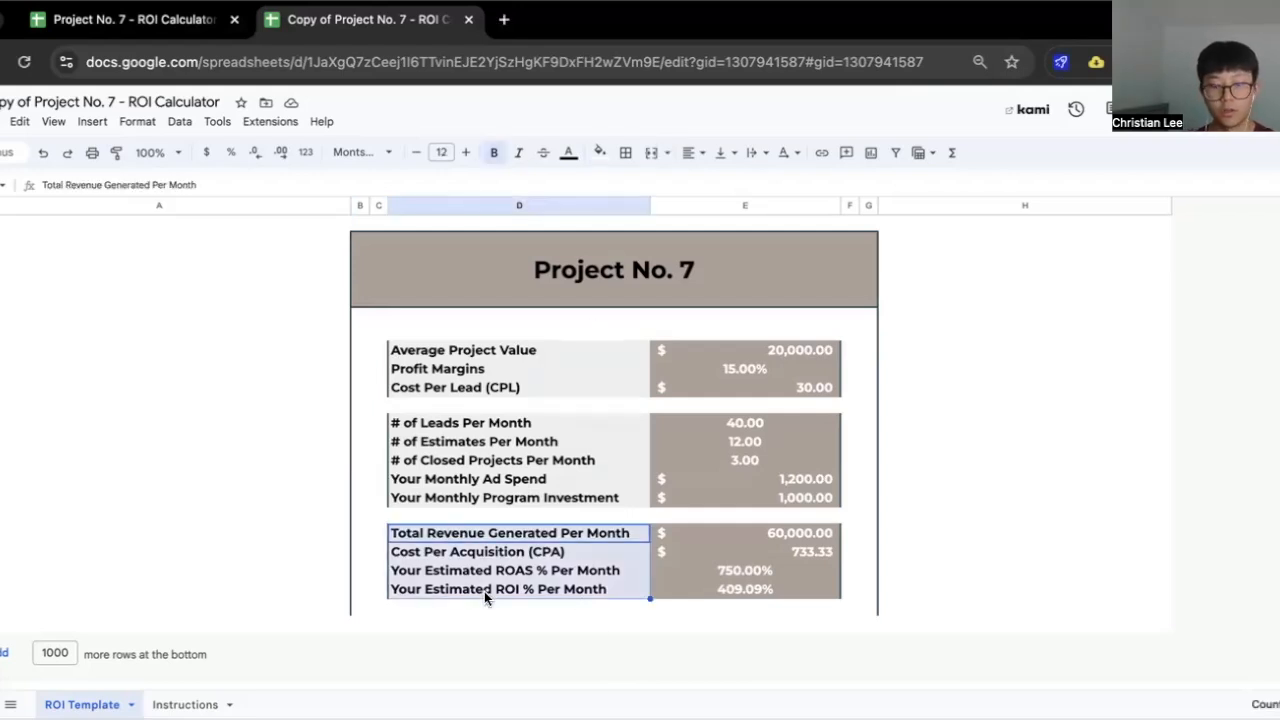
{"action": "left_click", "coordinate": [750, 536]}
{"action": "left_click", "coordinate": [586, 553]}
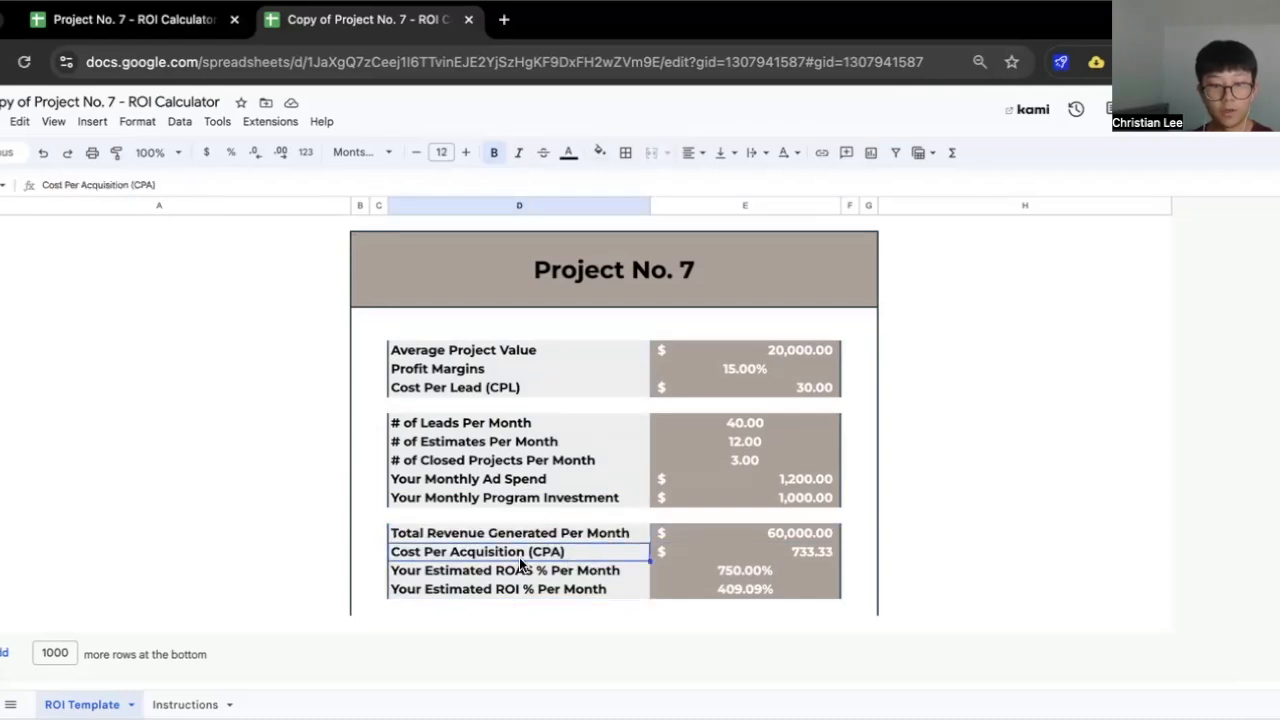
{"action": "left_click", "coordinate": [749, 557]}
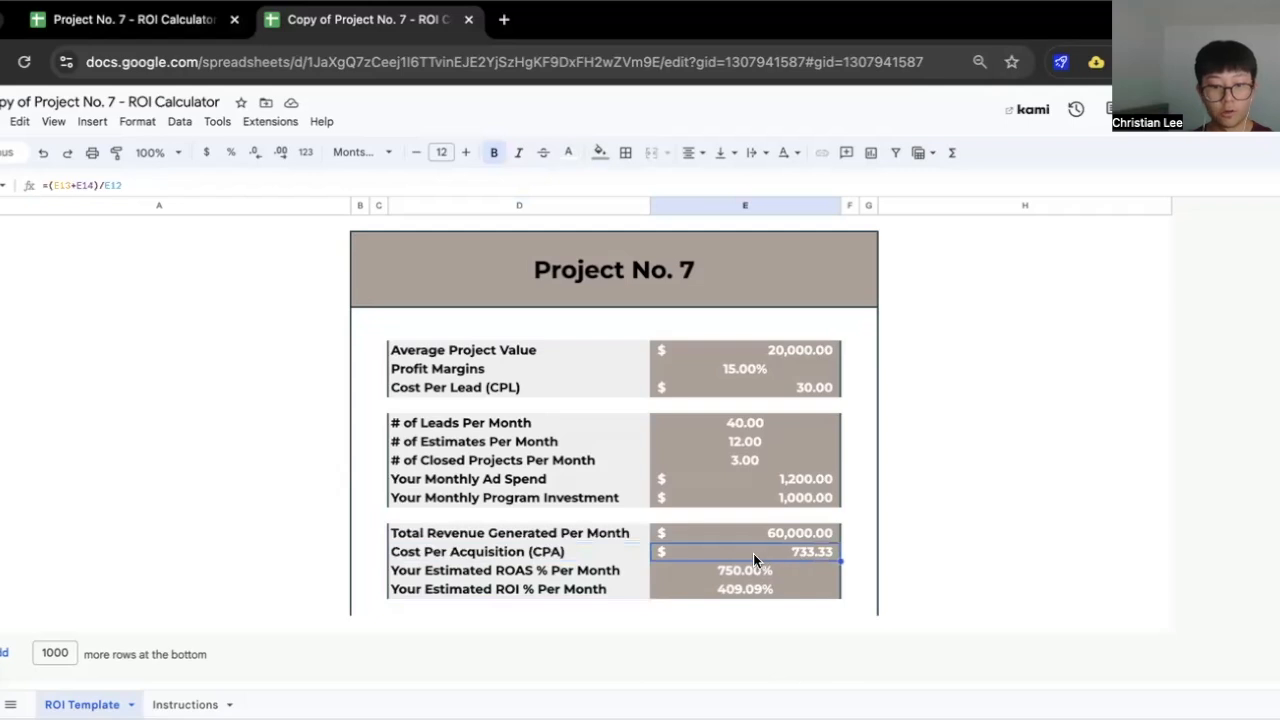
{"action": "left_click", "coordinate": [590, 576]}
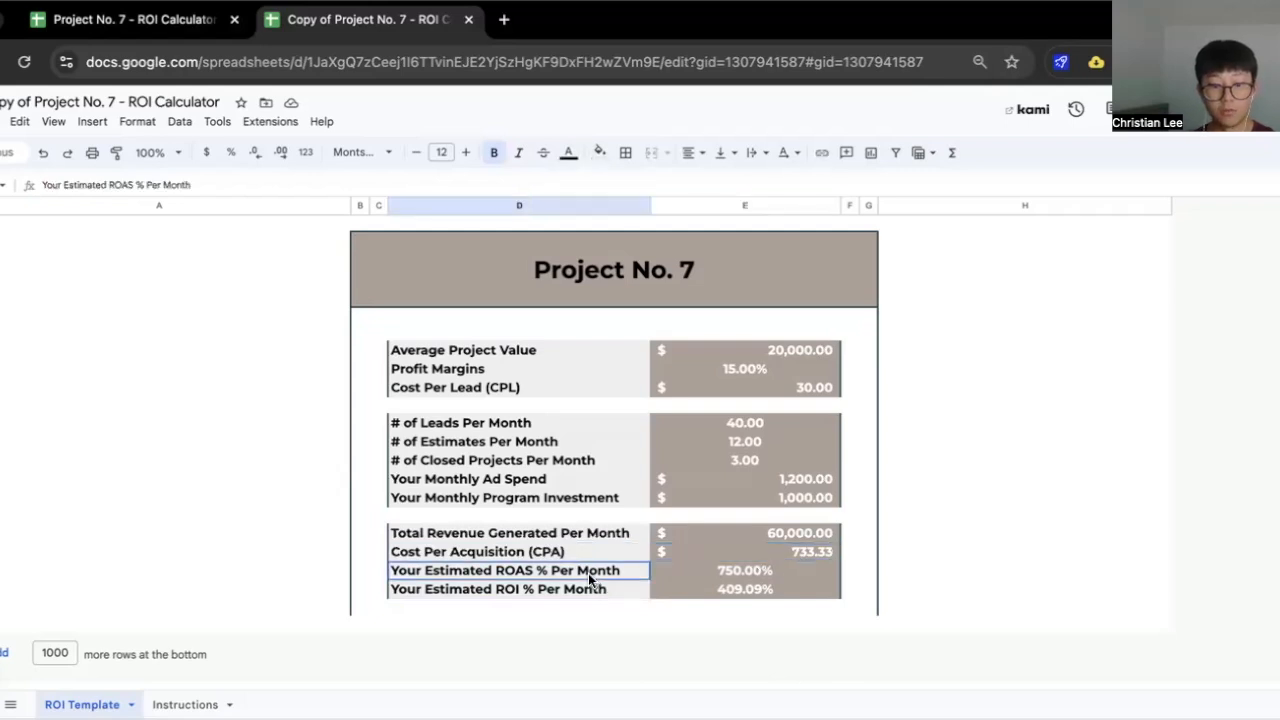
{"action": "left_click_drag", "start_coordinate": [643, 573], "coordinate": [661, 573]}
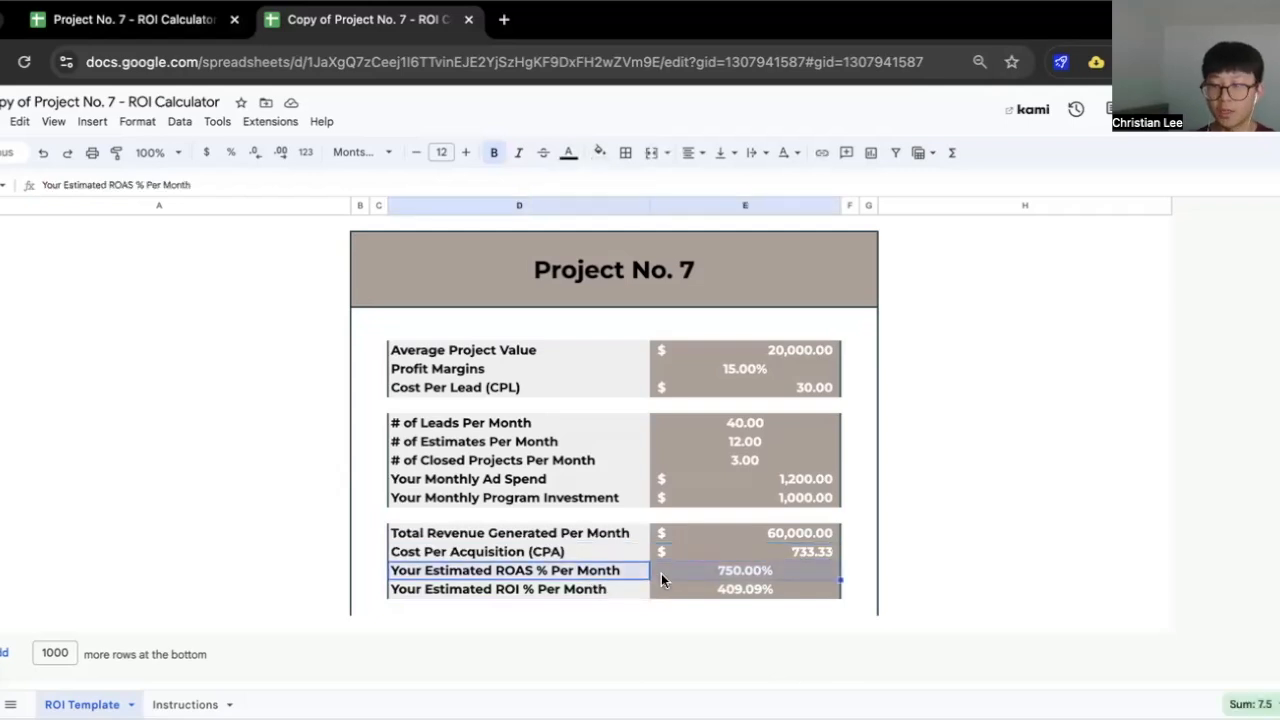
{"action": "left_click_drag", "start_coordinate": [585, 589], "coordinate": [700, 590]}
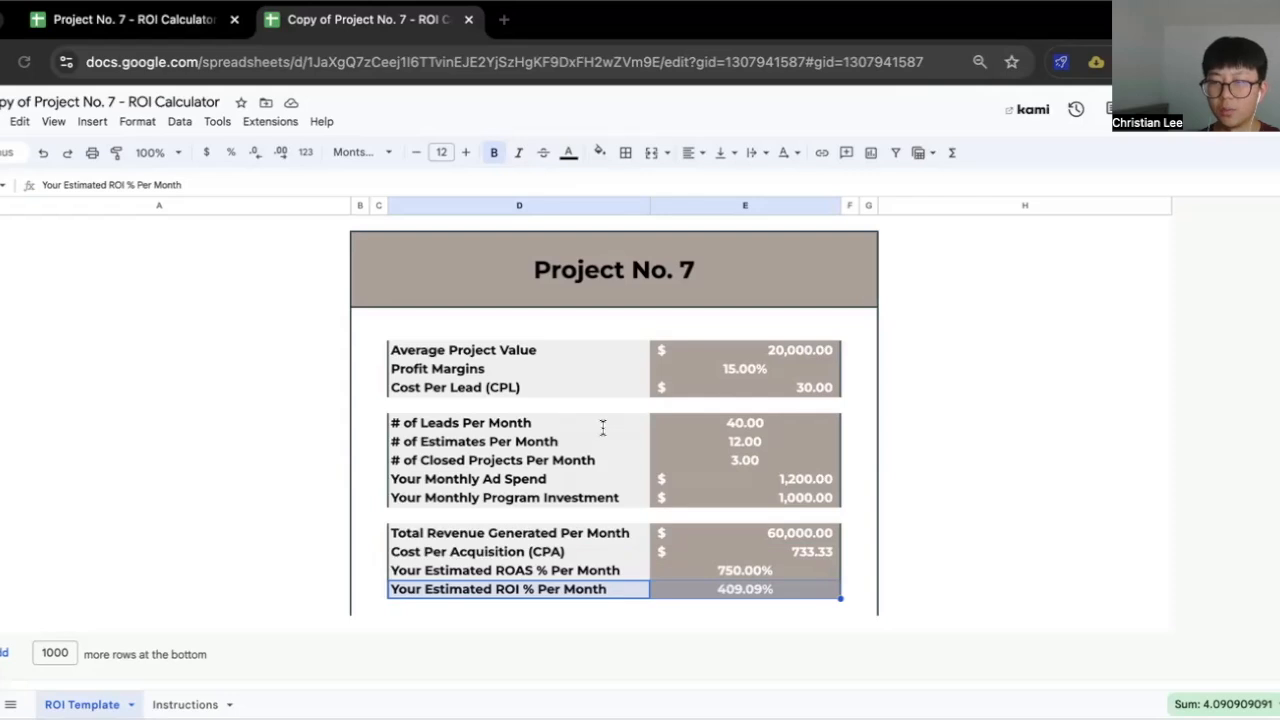
Step: Set Profit Margins to 40% in the filled-in copy of the calculator
{"action": "left_click", "coordinate": [779, 372]}
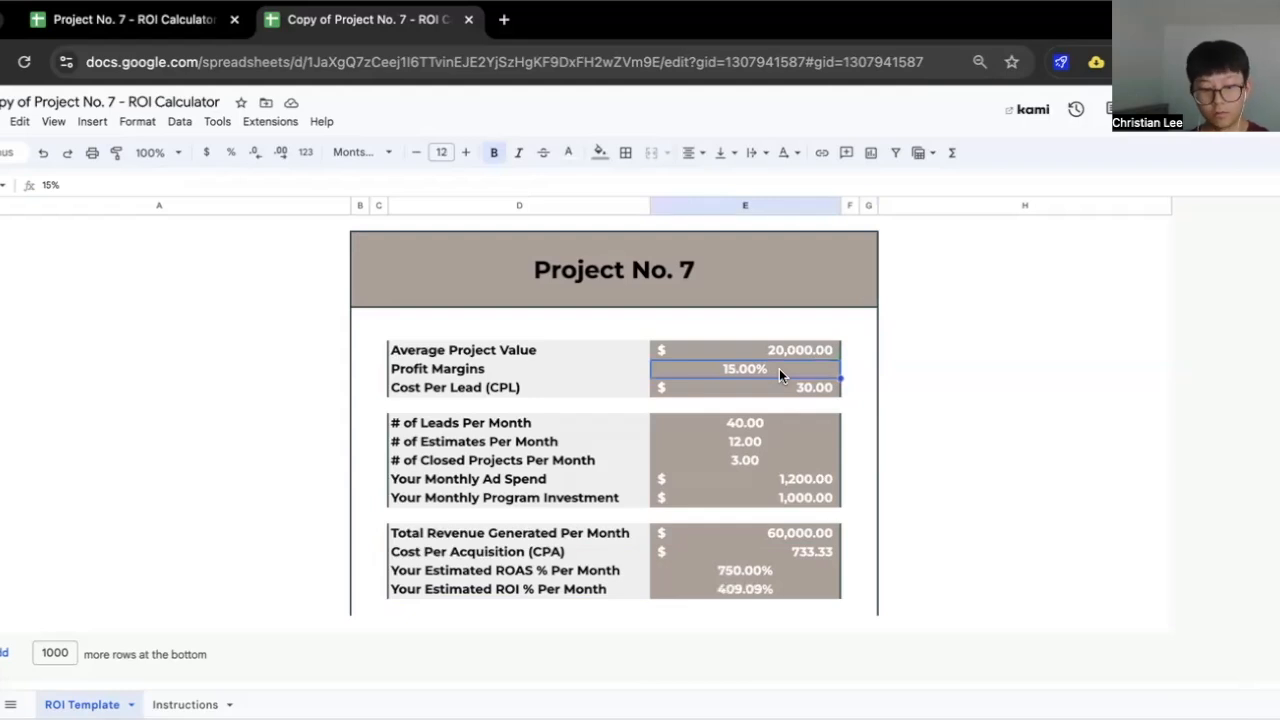
{"action": "type", "text": "40"}
{"action": "left_click", "coordinate": [895, 372]}
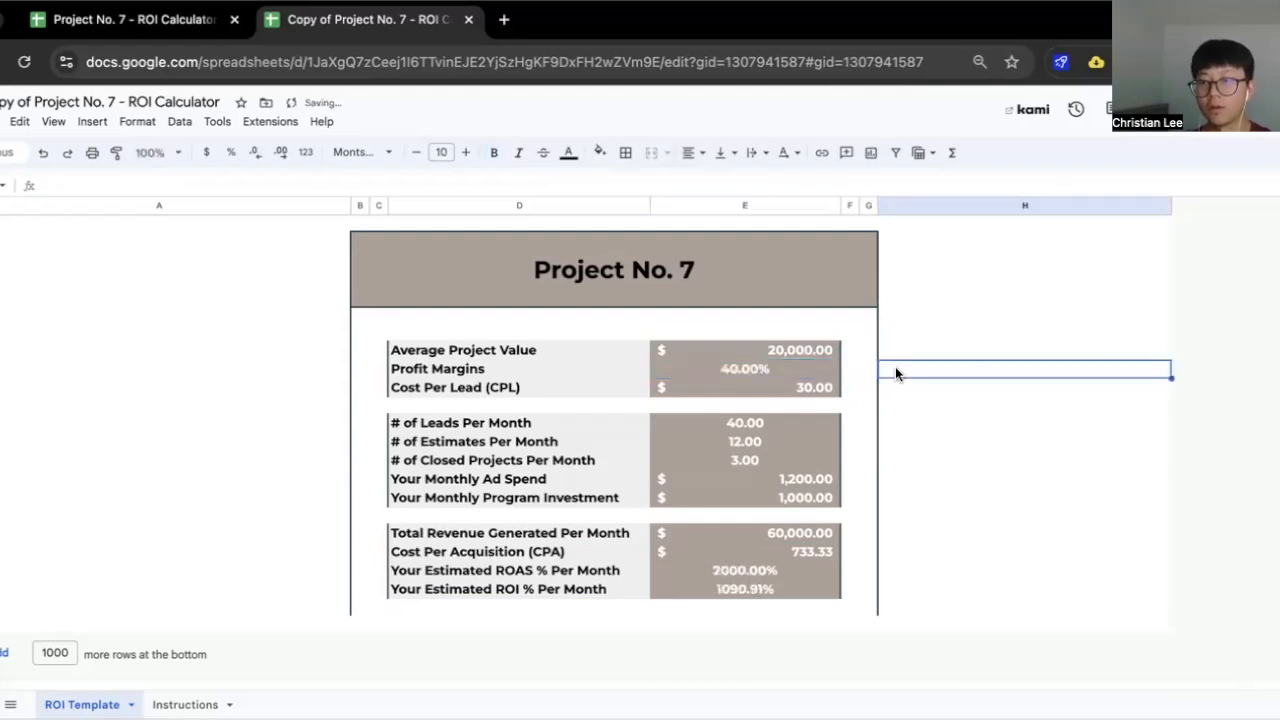
Step: Set Profit Margins to 10% to compare the estimated ROAS and ROI
{"action": "left_click", "coordinate": [757, 369]}
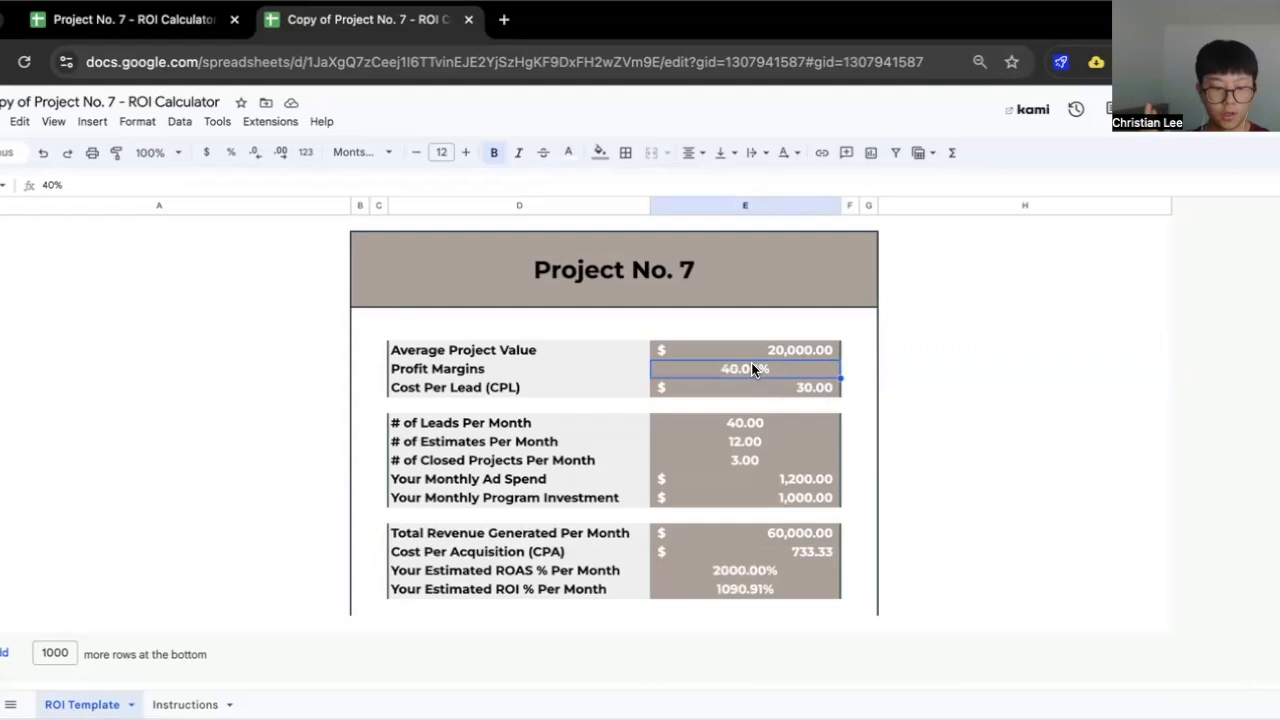
{"action": "type", "text": "10"}
{"action": "left_click", "coordinate": [920, 375]}
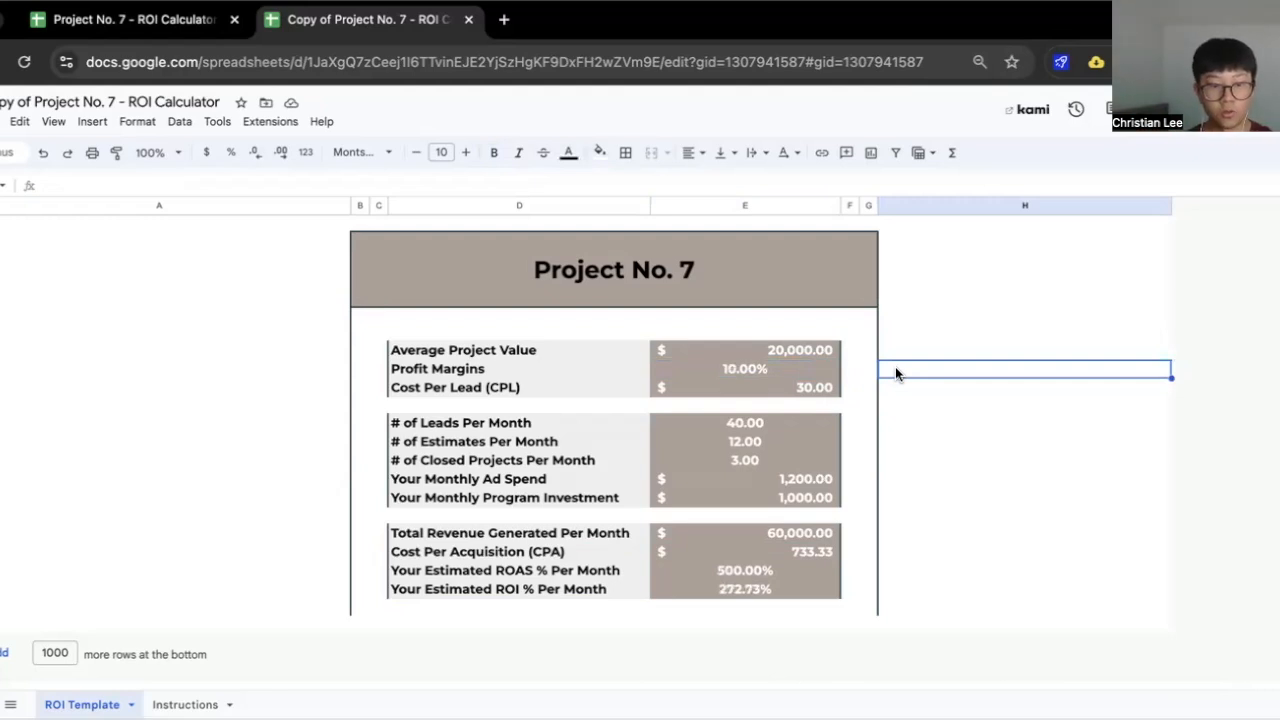
Step: Set # of Leads Per Month to 20 in the filled-in copy
{"action": "left_click", "coordinate": [489, 424]}
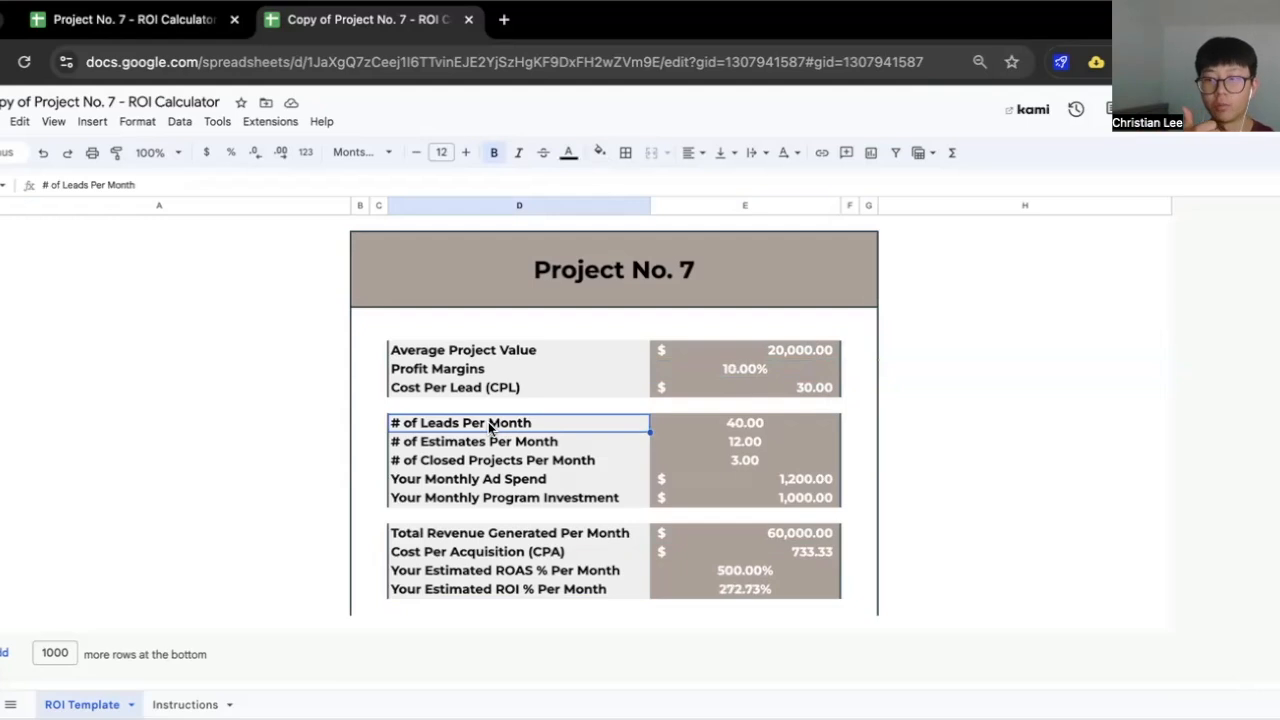
{"action": "left_click", "coordinate": [708, 423]}
{"action": "type", "text": "20"}
Step: Undo the entry made over the Cost Per Lead formula and set # of Leads Per Month to 70
{"action": "left_click", "coordinate": [808, 388]}
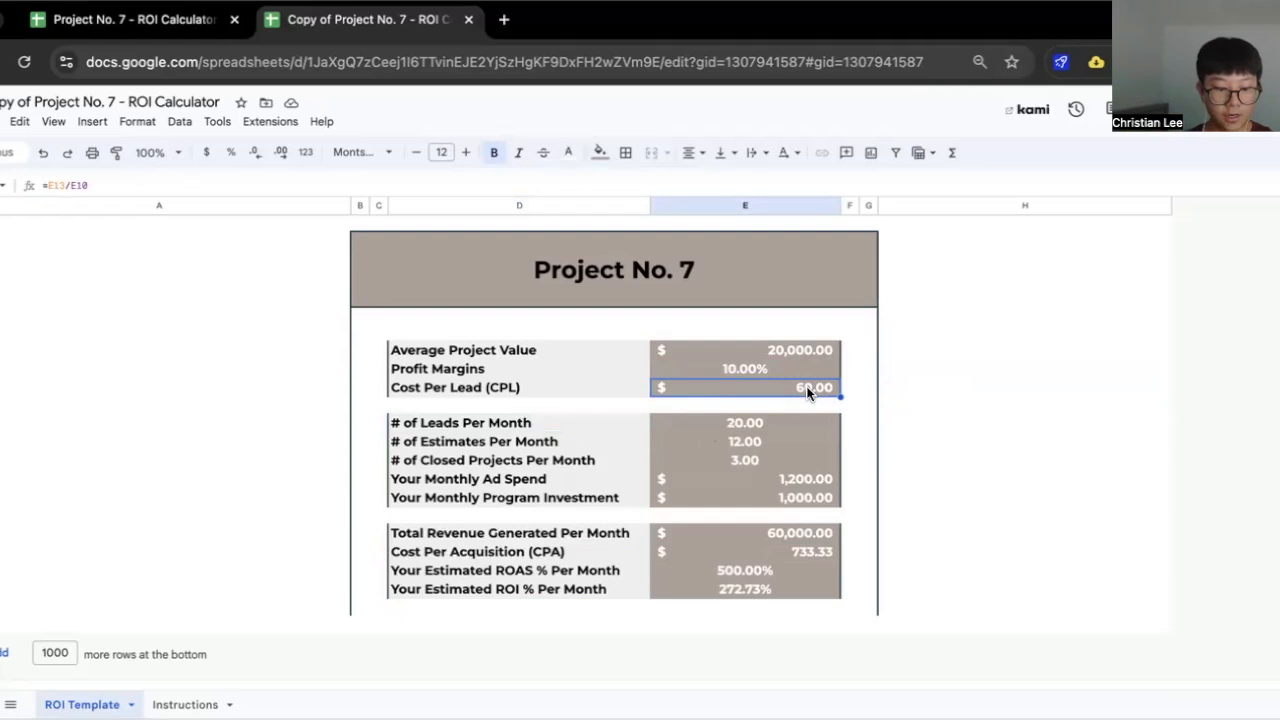
{"action": "type", "text": "3"}
{"action": "key", "text": "super+z"}
{"action": "key", "text": "super+z"}
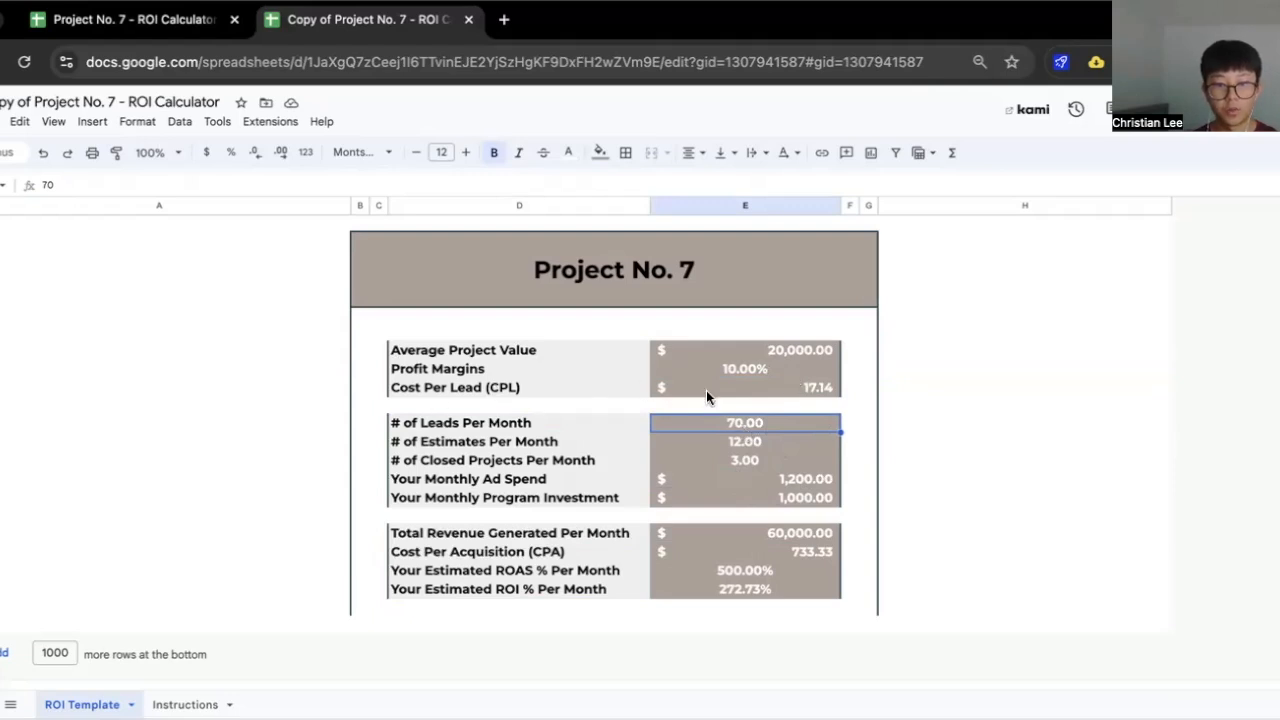
{"action": "left_click", "coordinate": [817, 389]}
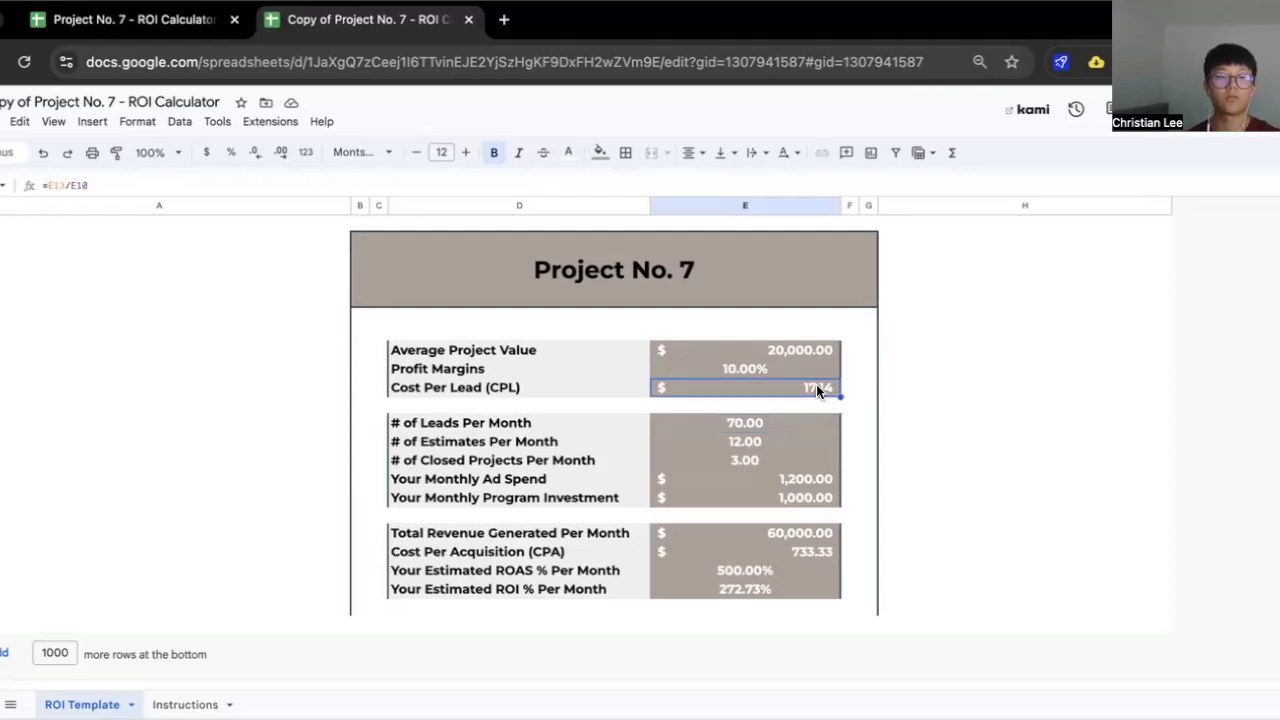